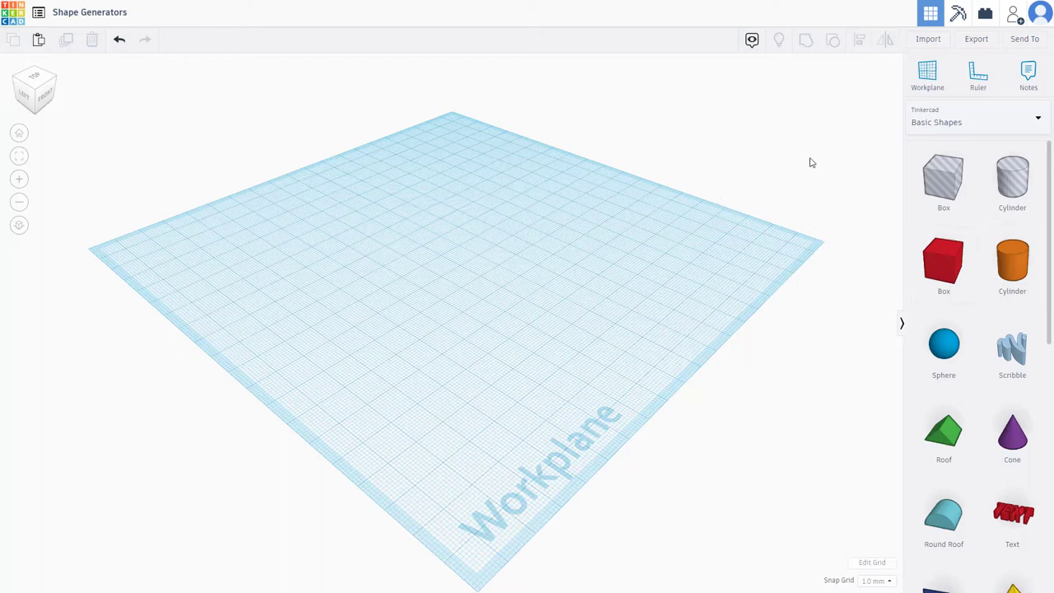
# Step: Browse the featured shape generators, then open page 3 of the complete shape generator collection
pyautogui.click(951, 124)
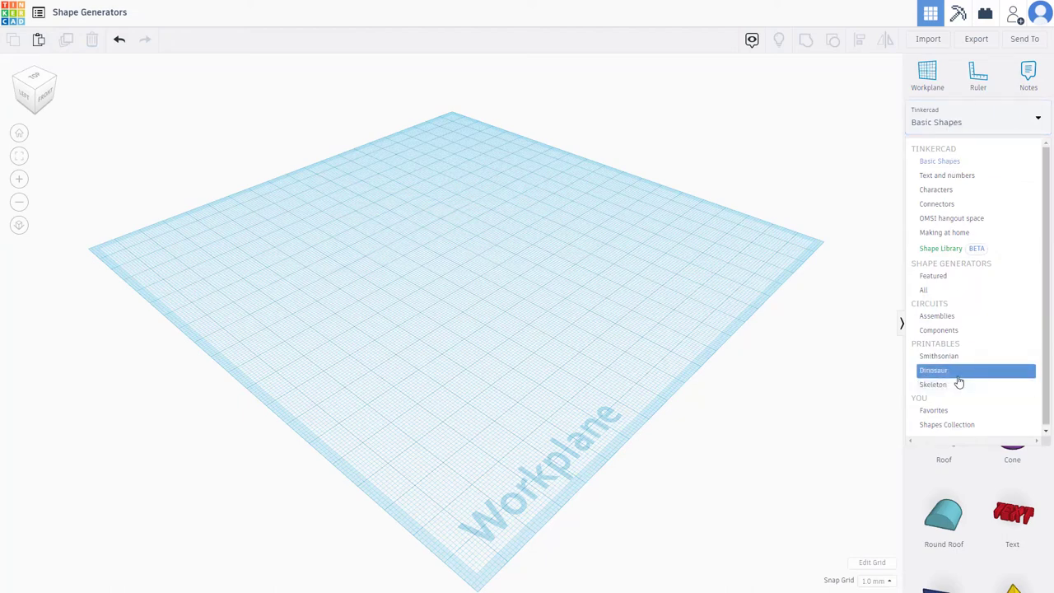
pyautogui.click(933, 280)
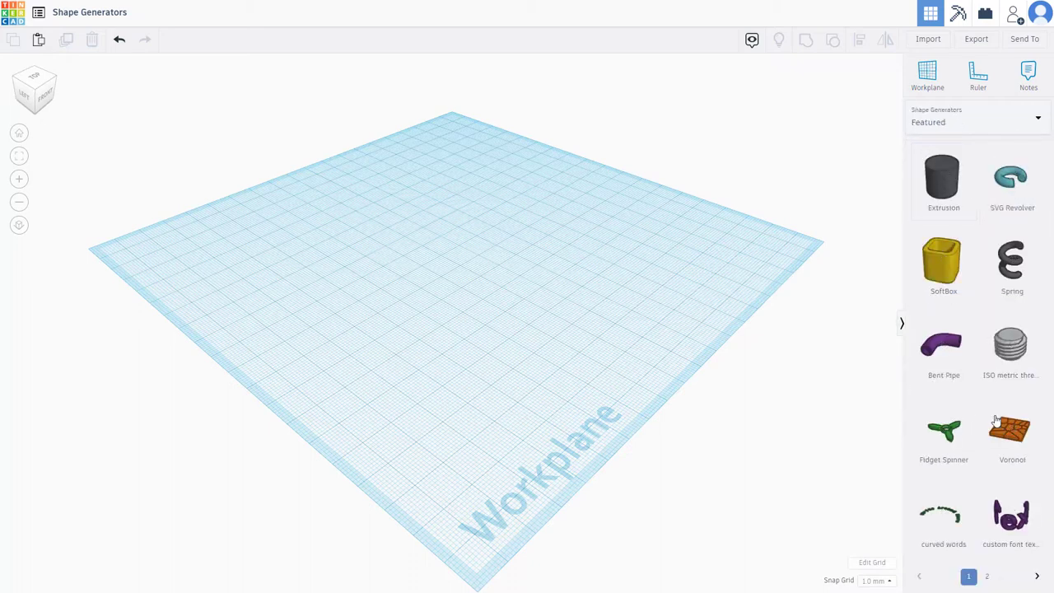
pyautogui.click(994, 124)
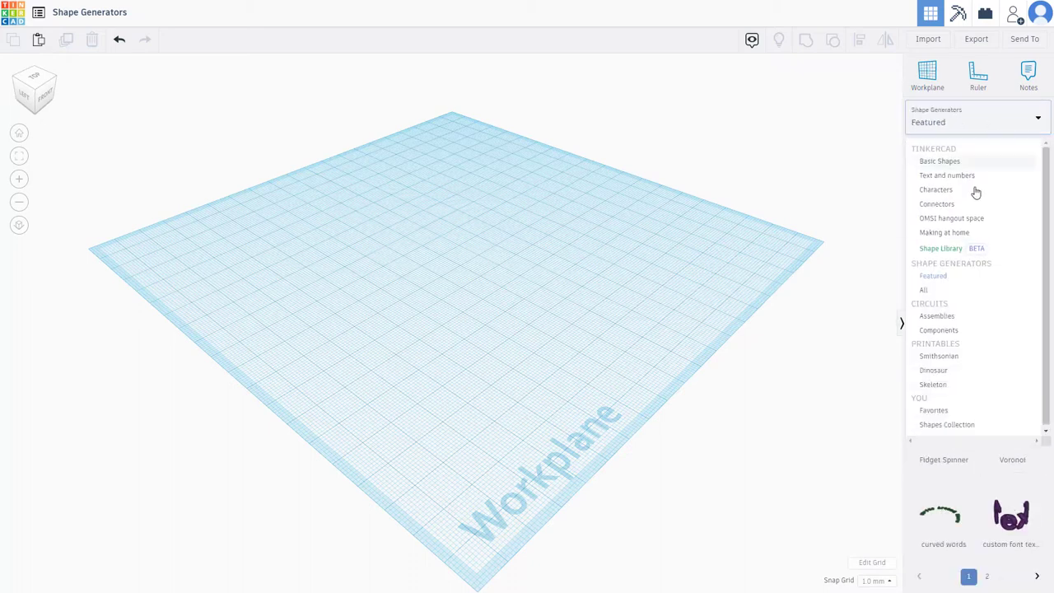
pyautogui.click(931, 292)
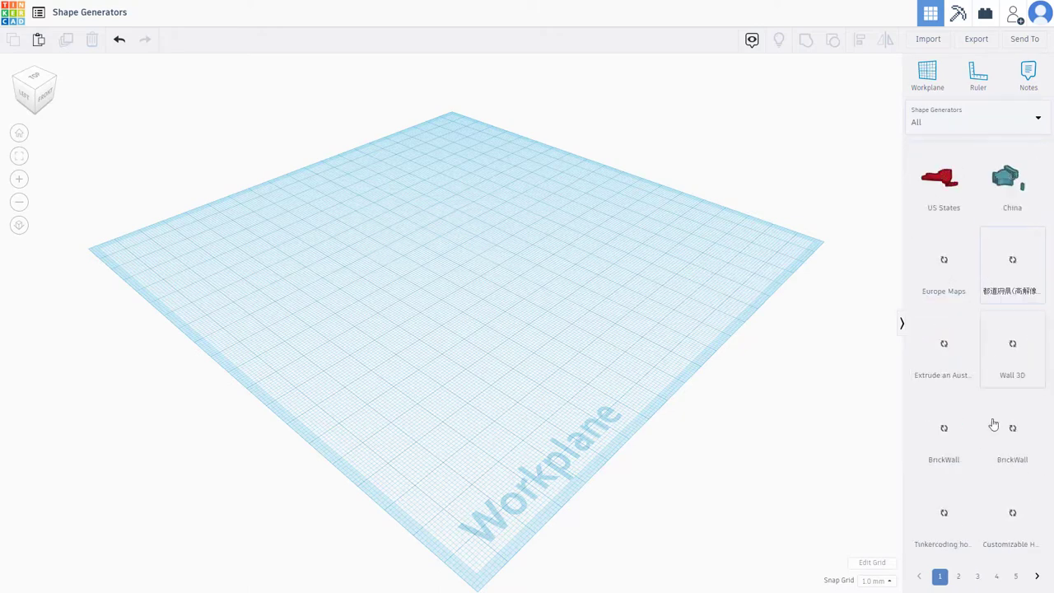
pyautogui.click(1037, 576)
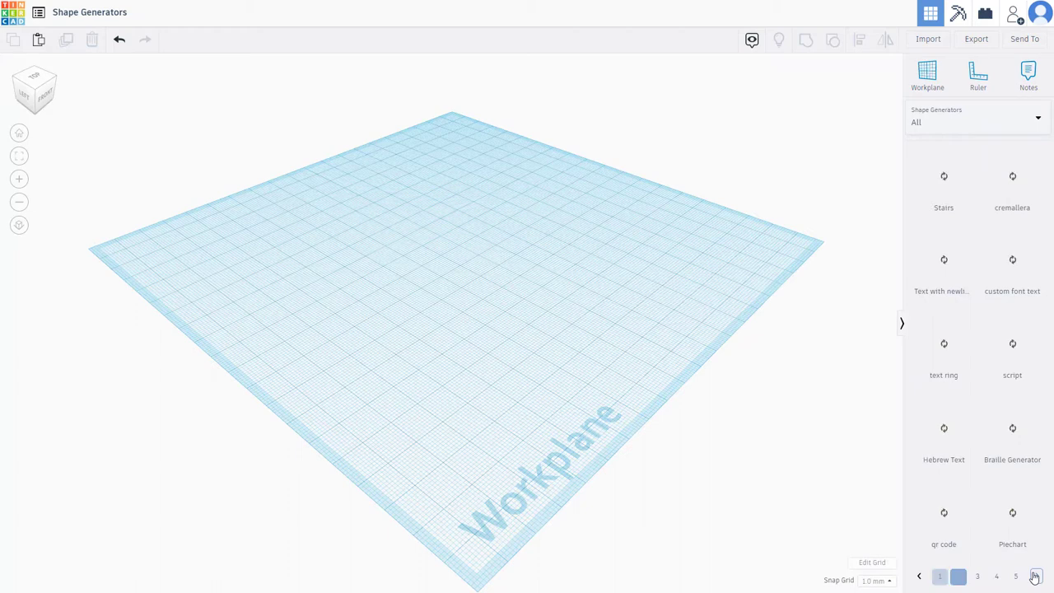
pyautogui.click(1038, 576)
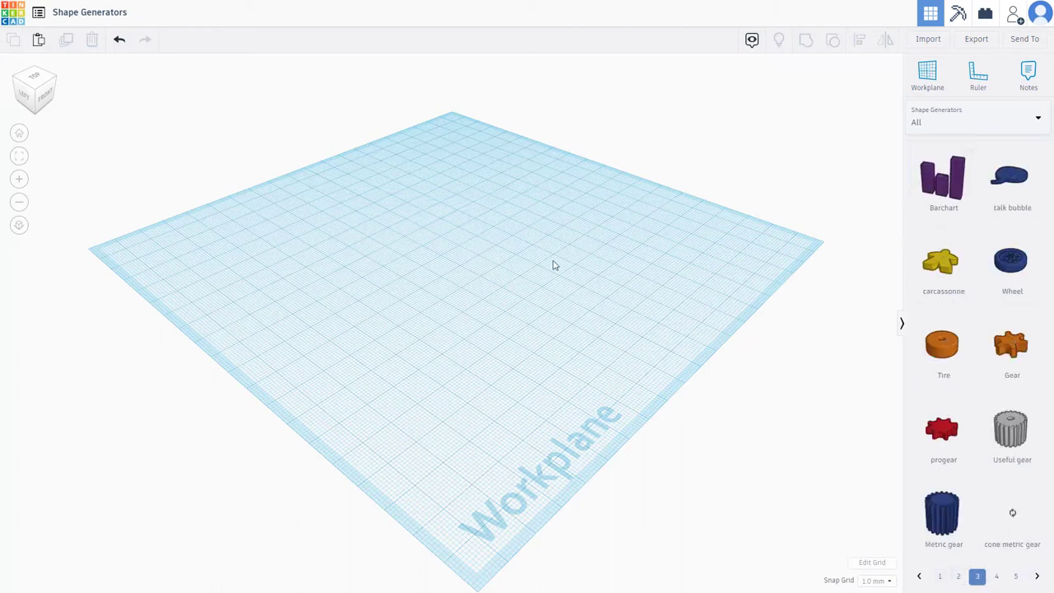
# Step: Place two Barchart shapes apart from each other on the workplane
pyautogui.moveTo(948, 182); pyautogui.dragTo(590, 270)
pyautogui.moveTo(946, 186); pyautogui.dragTo(494, 301)
pyautogui.scroll(1, 610, 282)
pyautogui.scroll(6, 626, 297)
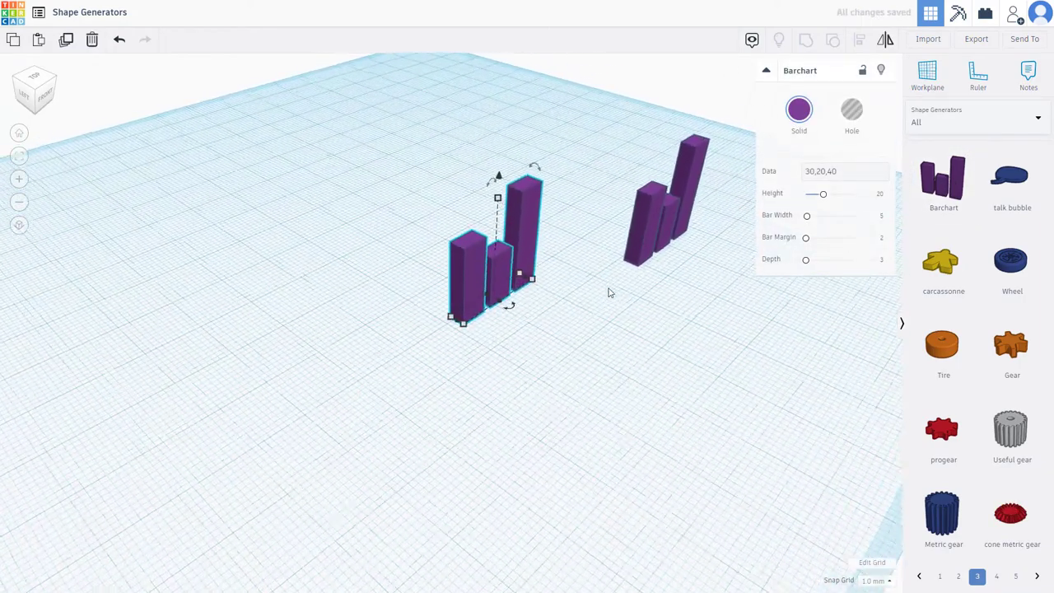
pyautogui.moveTo(657, 361); pyautogui.dragTo(695, 312, button='right')
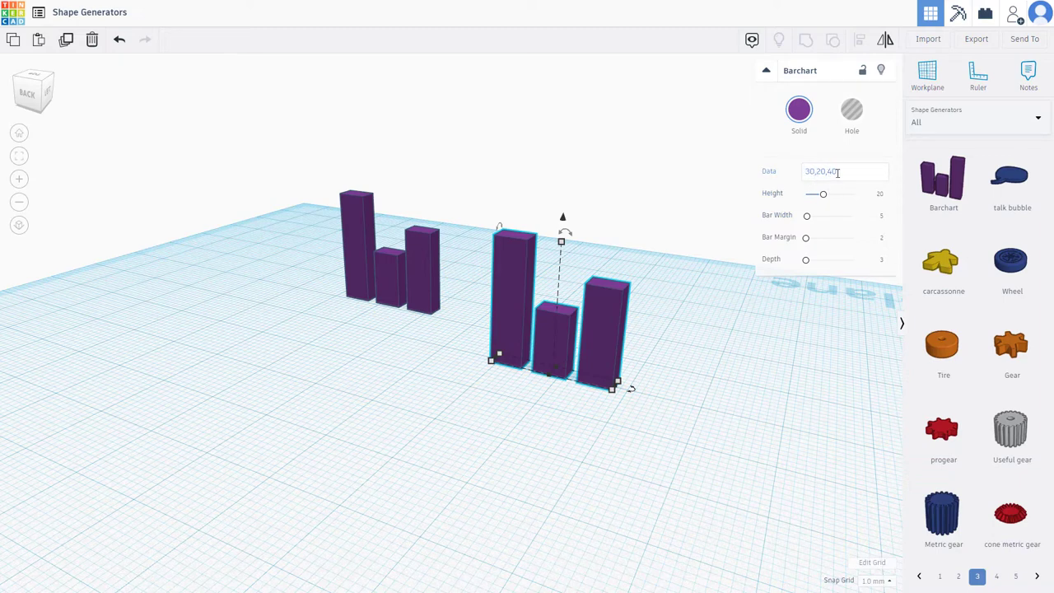
# Step: Change the selected bar chart's first data value so its data reads 60,20,40
pyautogui.click(813, 172)
pyautogui.doubleClick(811, 171)
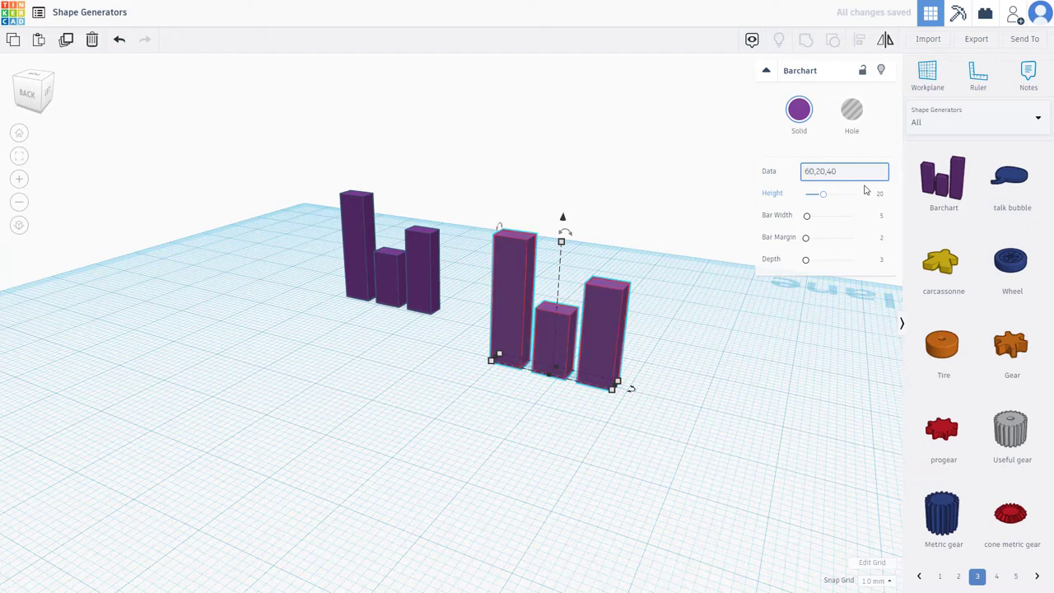
pyautogui.click(632, 286)
pyautogui.click(613, 315)
# Step: Raise the same bar chart's first data value to 600, keeping 20 and 40 for the other bars
pyautogui.click(818, 171)
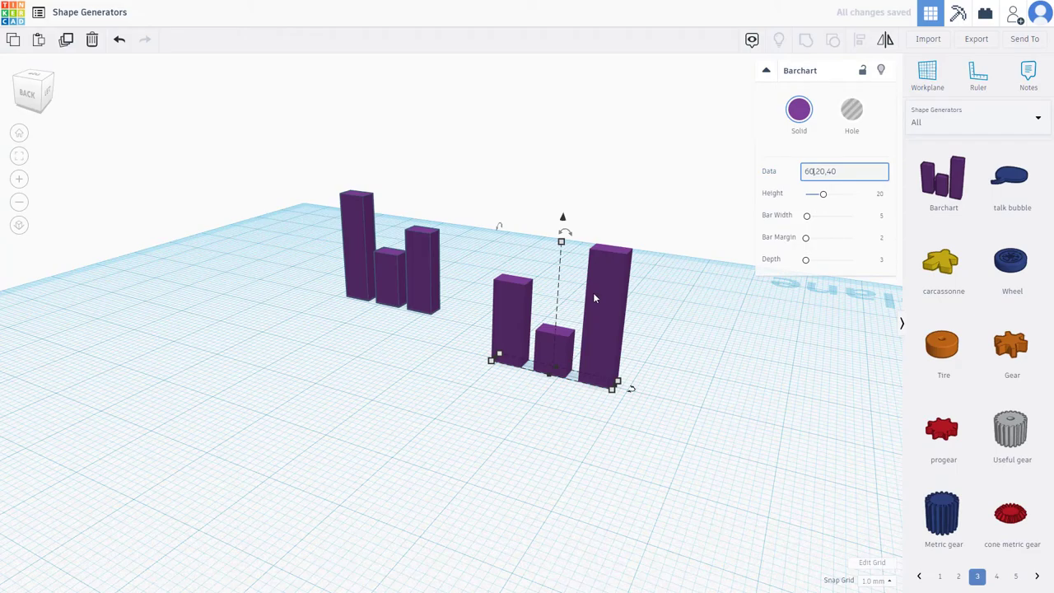
pyautogui.moveTo(598, 370); pyautogui.dragTo(346, 379, button='right')
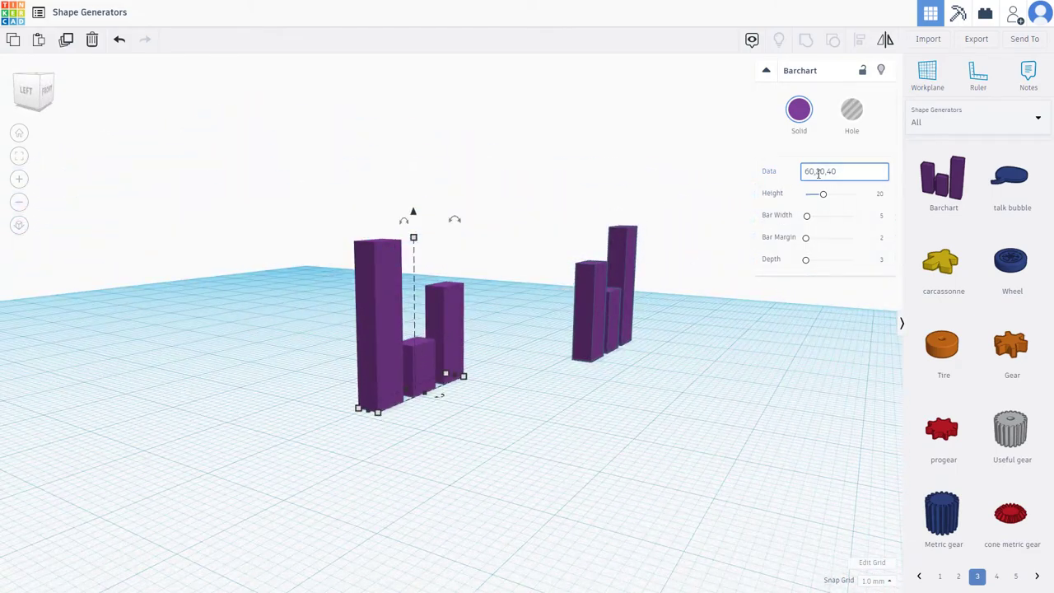
pyautogui.write('0')
pyautogui.click(772, 311)
pyautogui.moveTo(761, 325); pyautogui.dragTo(357, 365, button='right')
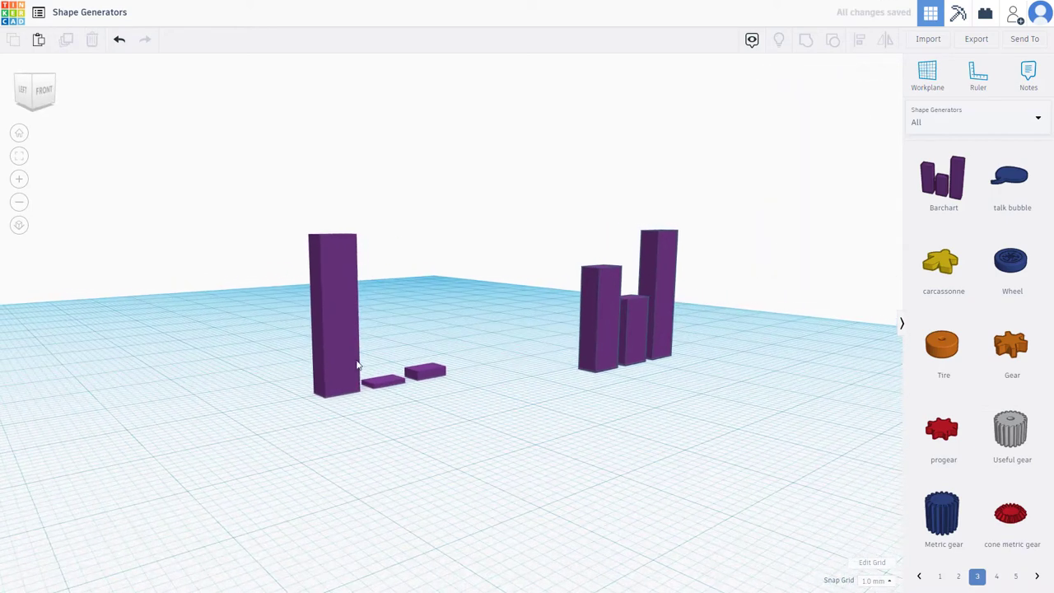
# Step: Enlarge the edited bar chart to height 31.13, bar width 18.07, bar margin 16.49 and depth 30.02
pyautogui.click(357, 365)
pyautogui.moveTo(829, 199); pyautogui.dragTo(819, 260)
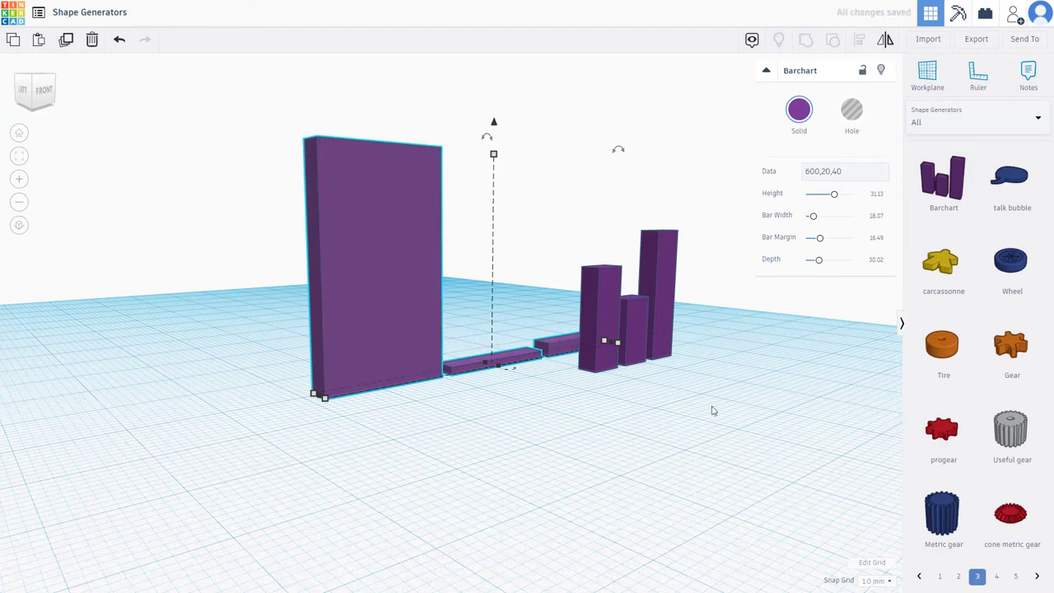
pyautogui.moveTo(737, 434); pyautogui.dragTo(725, 419, button='right')
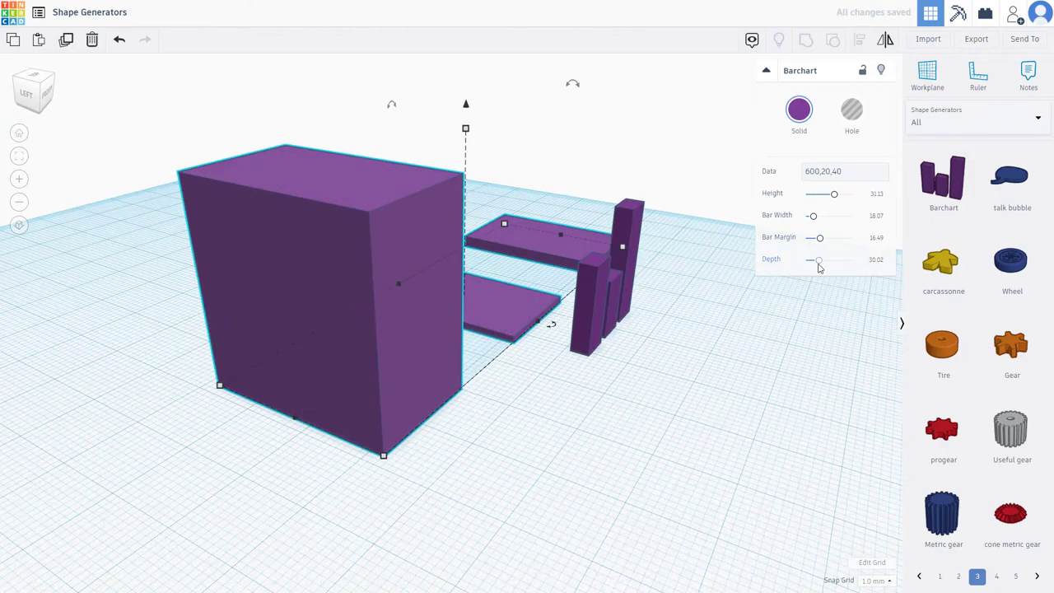
pyautogui.moveTo(772, 366); pyautogui.dragTo(795, 293, button='right')
pyautogui.click(719, 321)
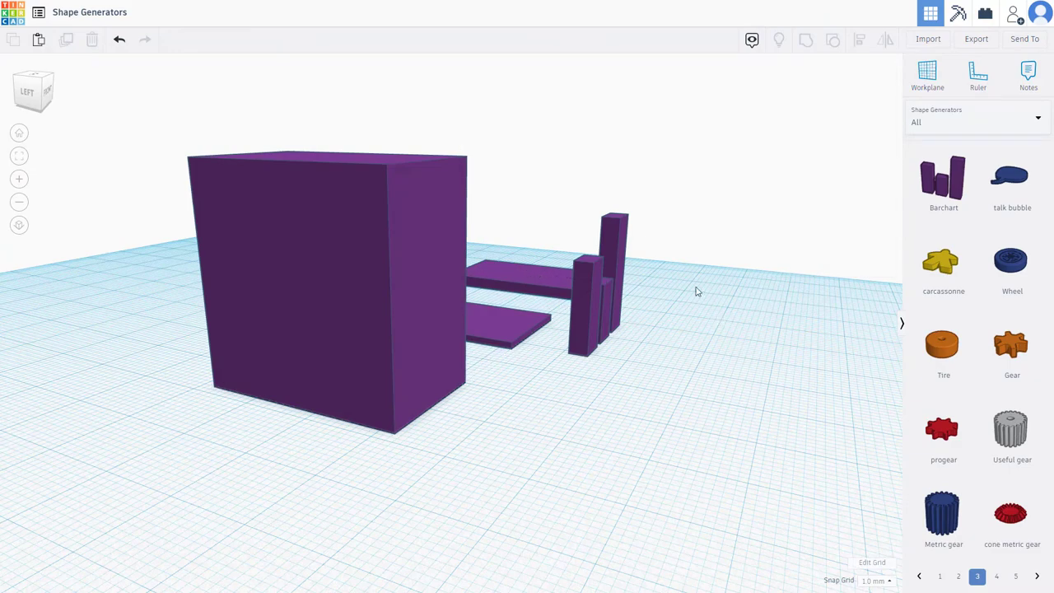
# Step: Replace the large bar chart's third data value and add a fourth bar, making the data 600,20,500,500
pyautogui.click(341, 287)
pyautogui.moveTo(832, 170); pyautogui.dragTo(904, 181)
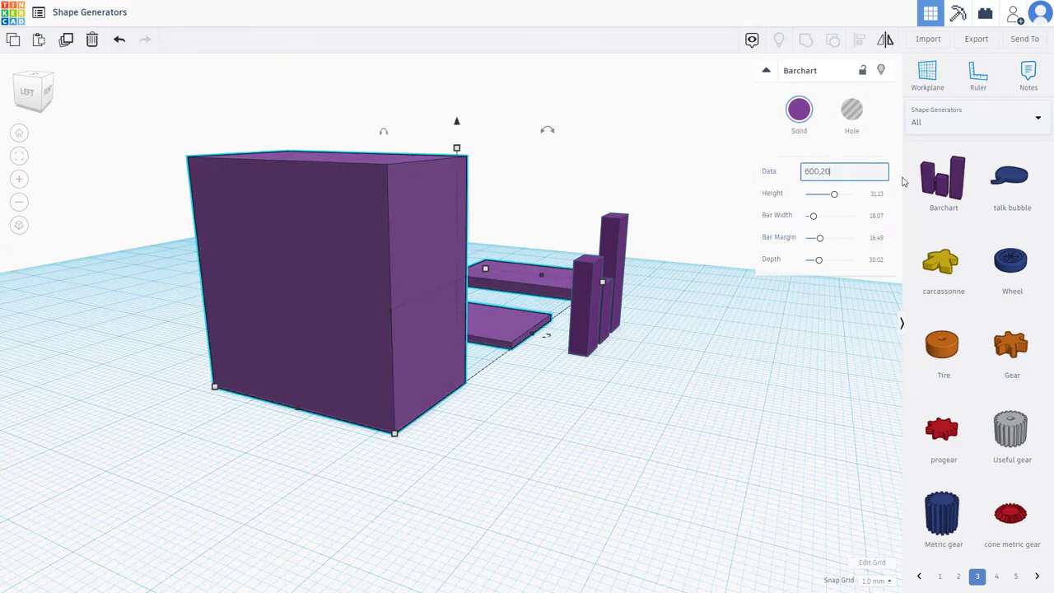
pyautogui.click(650, 391)
pyautogui.moveTo(527, 401); pyautogui.dragTo(437, 462, button='right')
pyautogui.click(386, 313)
pyautogui.click(848, 167)
pyautogui.write(', 500,500')
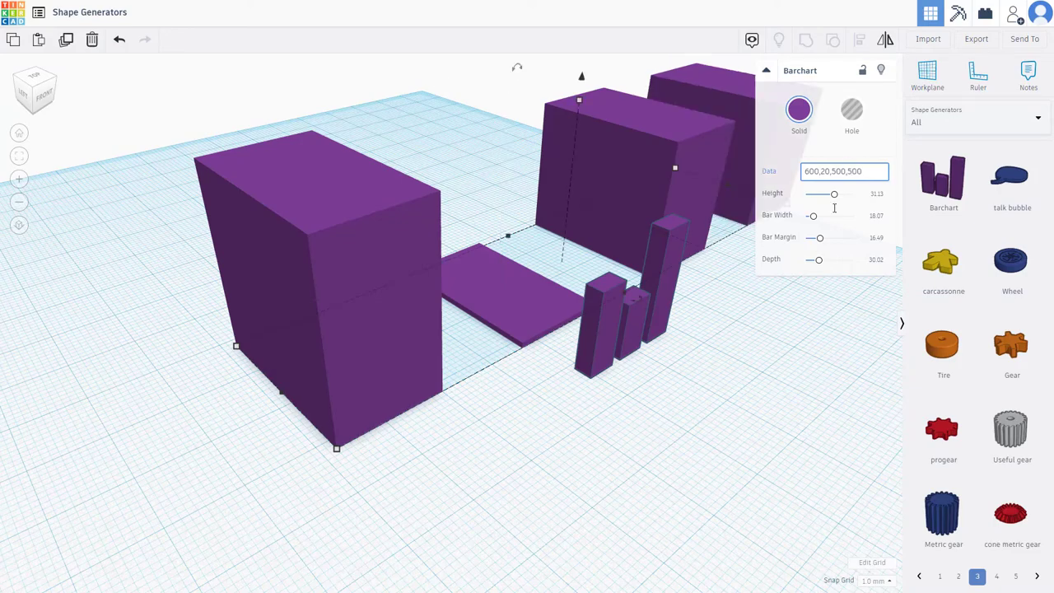
pyautogui.click(670, 440)
pyautogui.moveTo(670, 440); pyautogui.dragTo(718, 188, button='right')
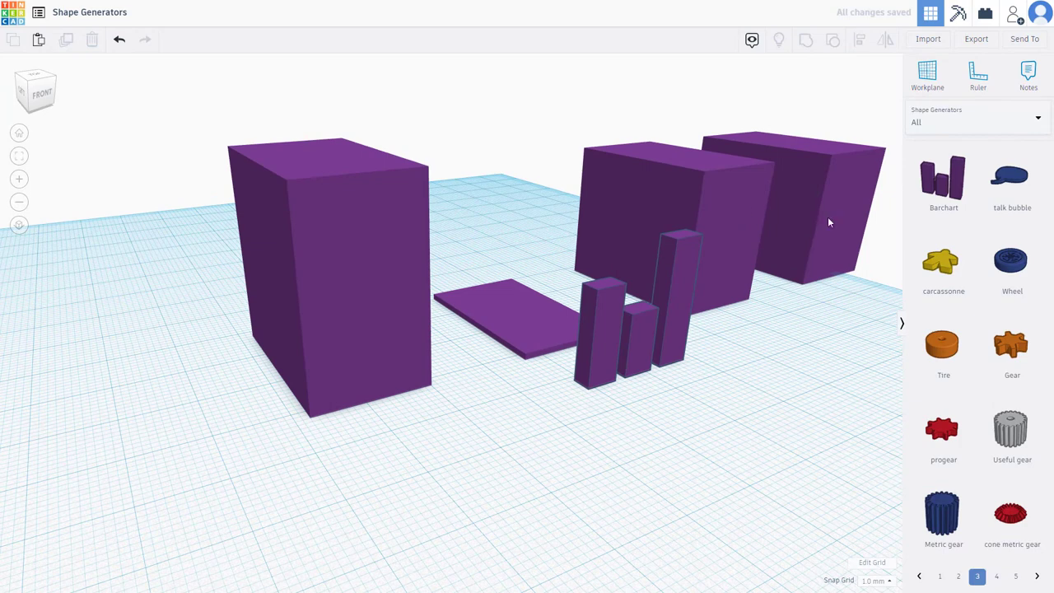
# Step: Delete both bar charts from the workplane
pyautogui.click(809, 202)
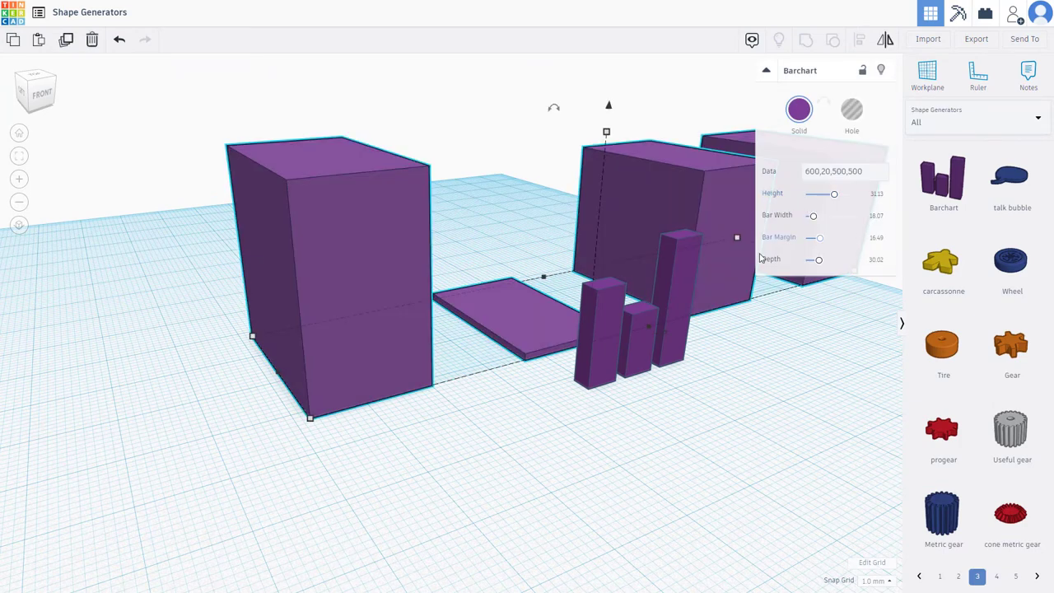
pyautogui.press('Delete')
pyautogui.click(669, 336)
pyautogui.press('Delete')
# Step: Place a Gear shape and set inner radius 20.17, outer radius 10.5, 12 teeth and tooth height 9
pyautogui.moveTo(1011, 342); pyautogui.dragTo(401, 378)
pyautogui.scroll(2, 519, 346)
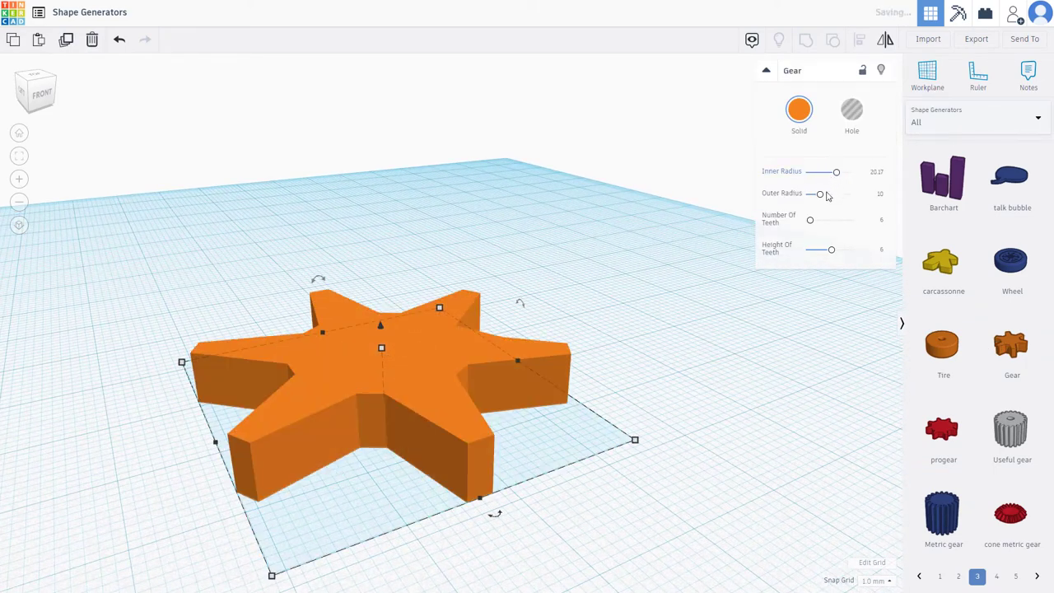
pyautogui.moveTo(822, 196); pyautogui.dragTo(822, 220)
pyautogui.moveTo(832, 256); pyautogui.dragTo(848, 249)
pyautogui.click(600, 325)
# Step: Delete the gear and open page 2 of the featured shape generators
pyautogui.click(376, 412)
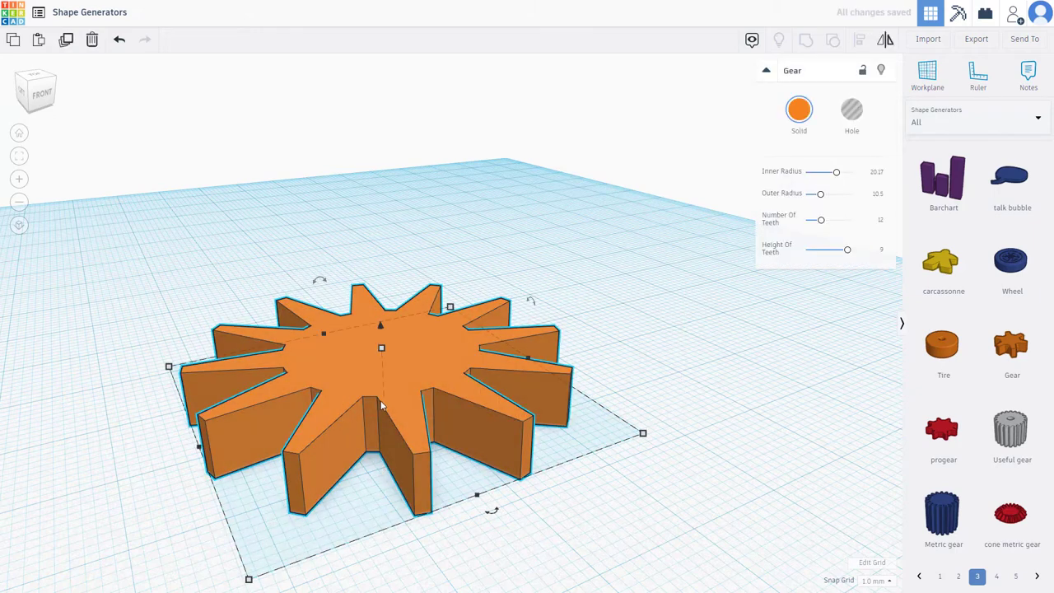
pyautogui.press('Delete')
pyautogui.click(1022, 128)
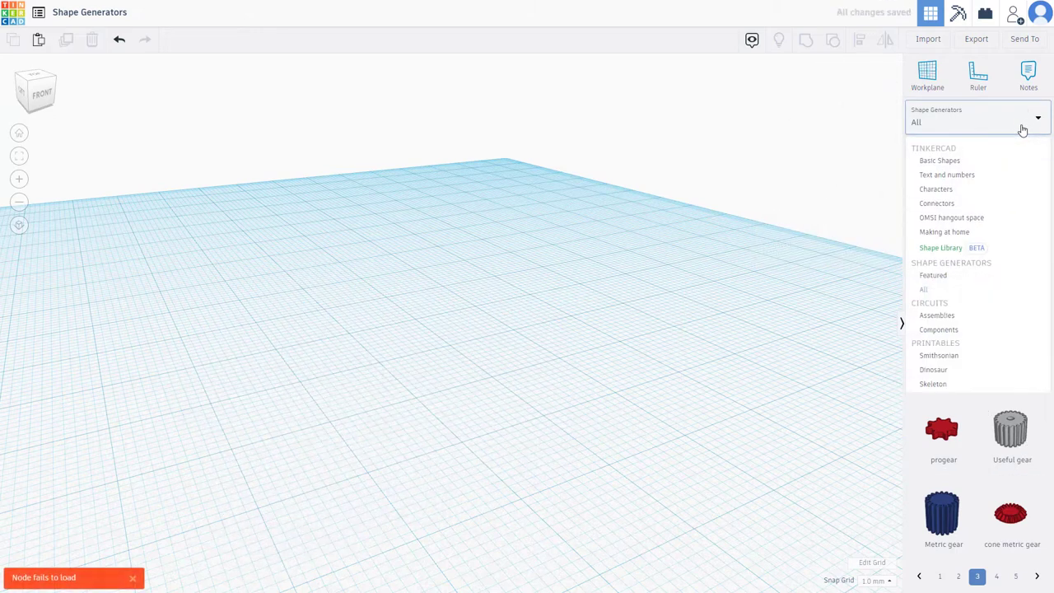
pyautogui.click(939, 277)
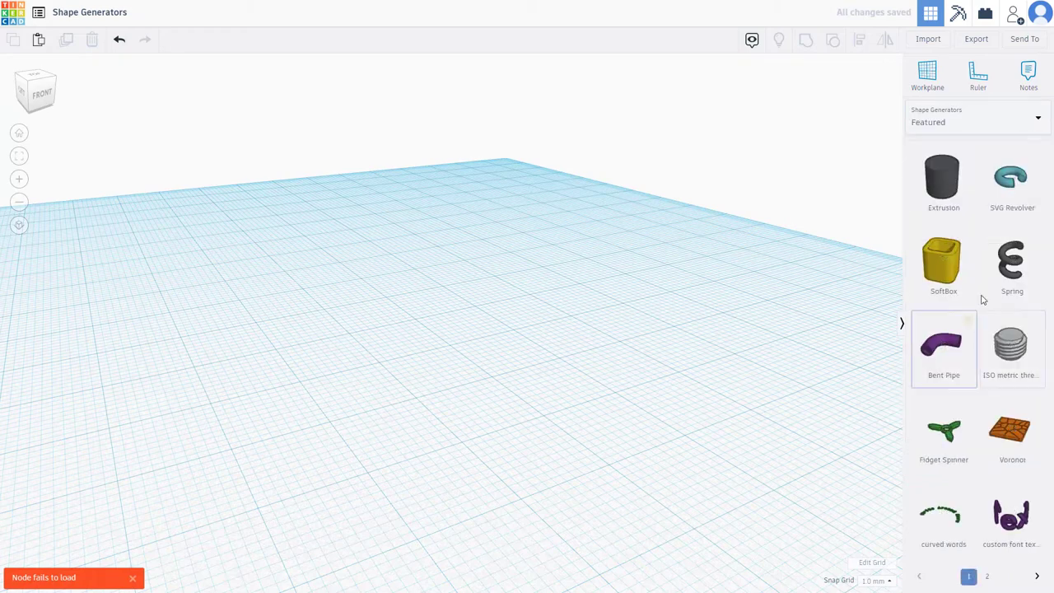
pyautogui.click(989, 577)
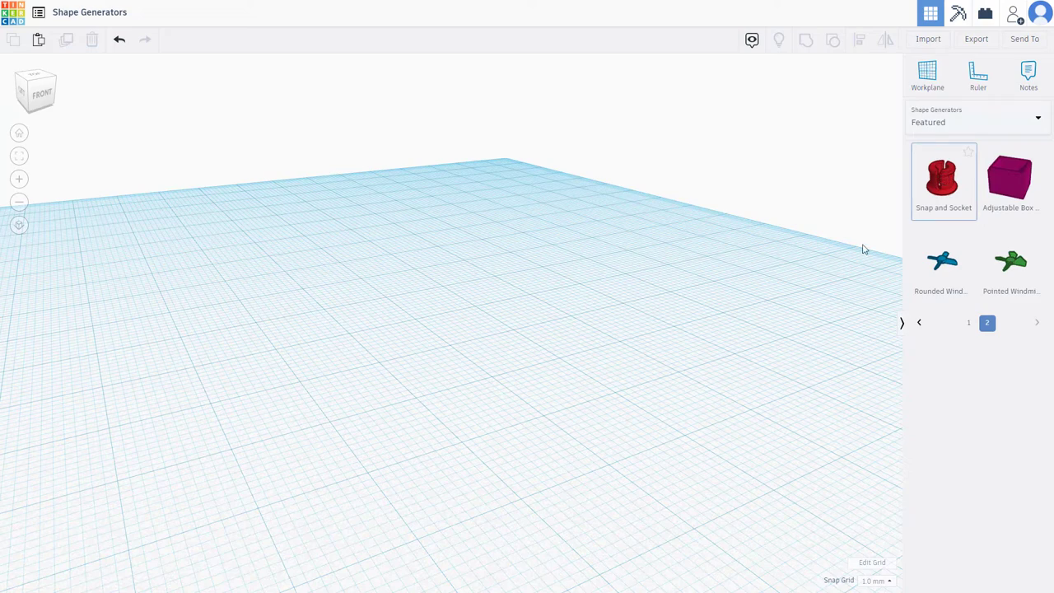
# Step: Add a Snap and Socket shape and move it to the middle of the visible workplane
pyautogui.click(944, 191)
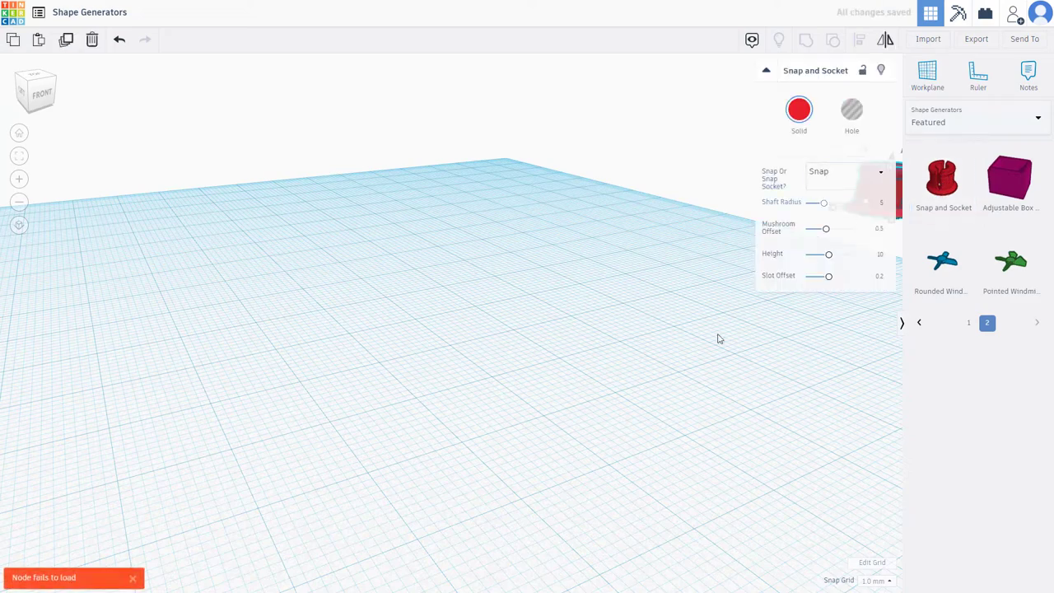
pyautogui.click(654, 347)
pyautogui.moveTo(873, 190); pyautogui.dragTo(504, 363)
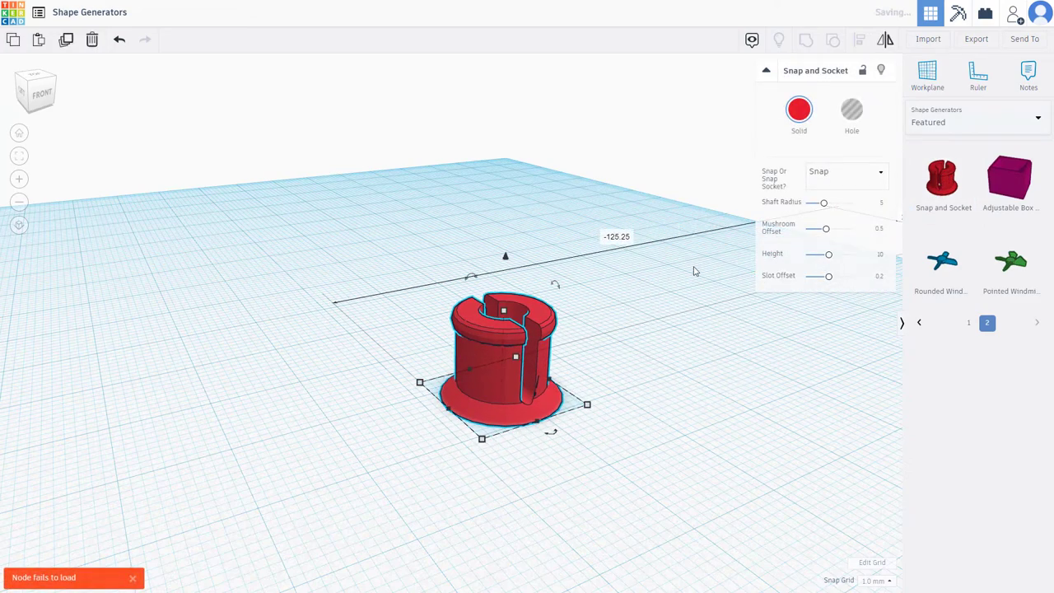
# Step: Change the snap shape to Snap hole (tight fit) with shaft radius 7.9, mushroom offset 0.4 and height 11.2
pyautogui.click(841, 185)
pyautogui.click(836, 206)
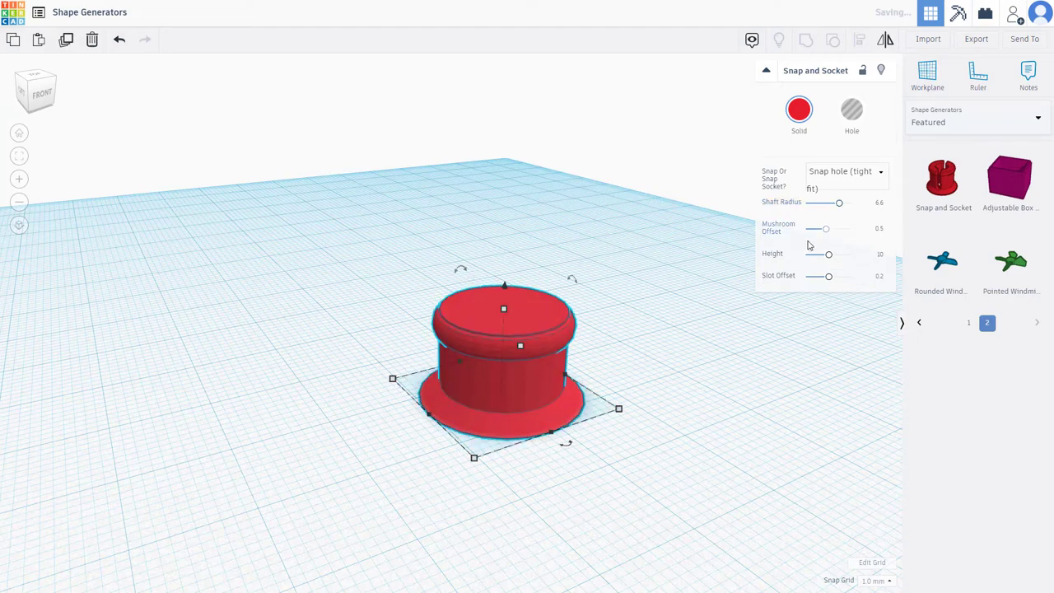
pyautogui.moveTo(825, 236); pyautogui.dragTo(851, 210)
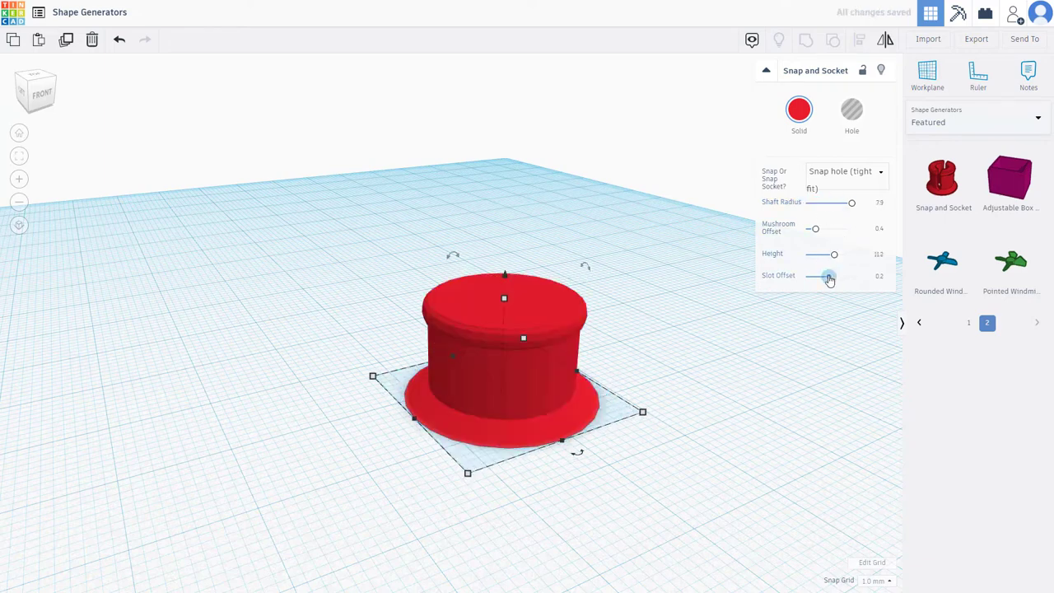
pyautogui.moveTo(830, 278); pyautogui.dragTo(830, 278)
pyautogui.moveTo(659, 330); pyautogui.dragTo(661, 423, button='right')
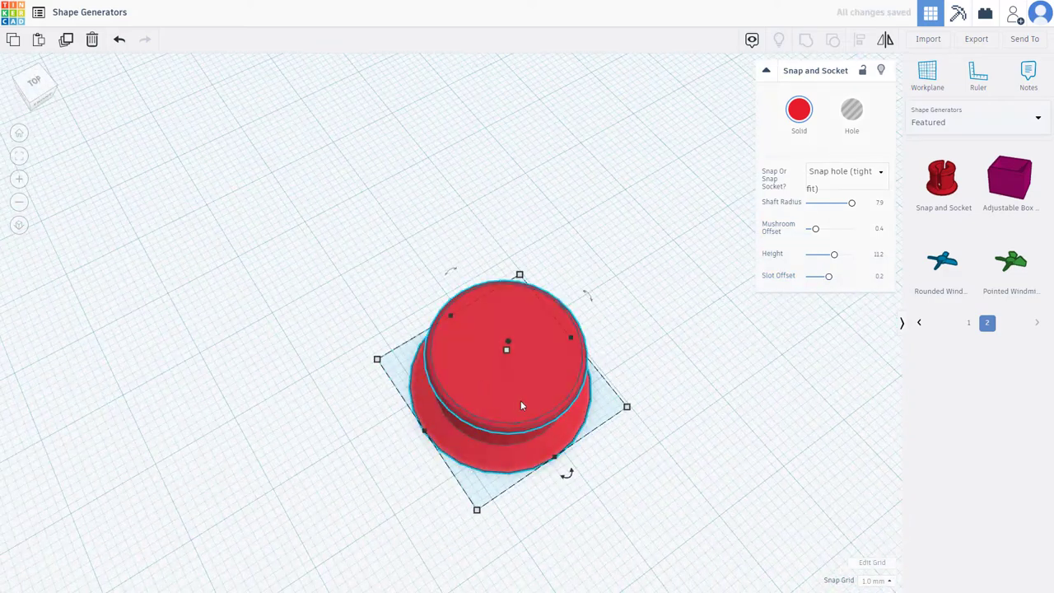
# Step: Delete the snap hole shape and place an Extrusion shape from page 1 of the featured generators on the workplane
pyautogui.click(969, 322)
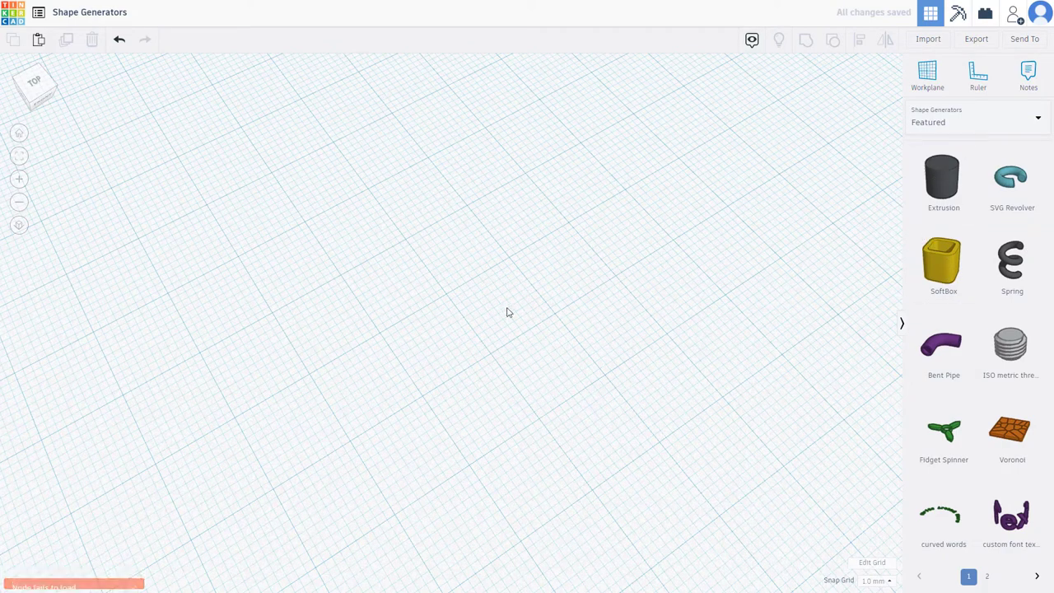
pyautogui.moveTo(914, 191); pyautogui.dragTo(482, 368)
pyautogui.moveTo(611, 371); pyautogui.dragTo(582, 341, button='right')
pyautogui.scroll(3, 582, 323)
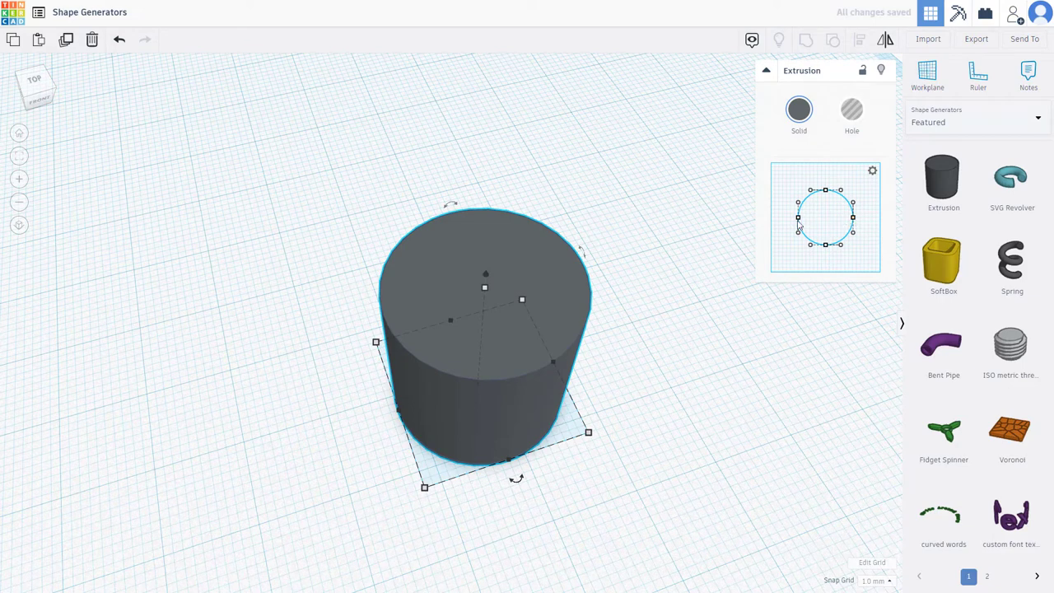
# Step: Reshape the extrusion's circular profile by moving its points and curve handles into a two-horned outline with a deep notch
pyautogui.moveTo(799, 221)
pyautogui.mouseDown()
pyautogui.moveTo(820, 219)
pyautogui.moveTo(798, 219)
pyautogui.mouseUp()
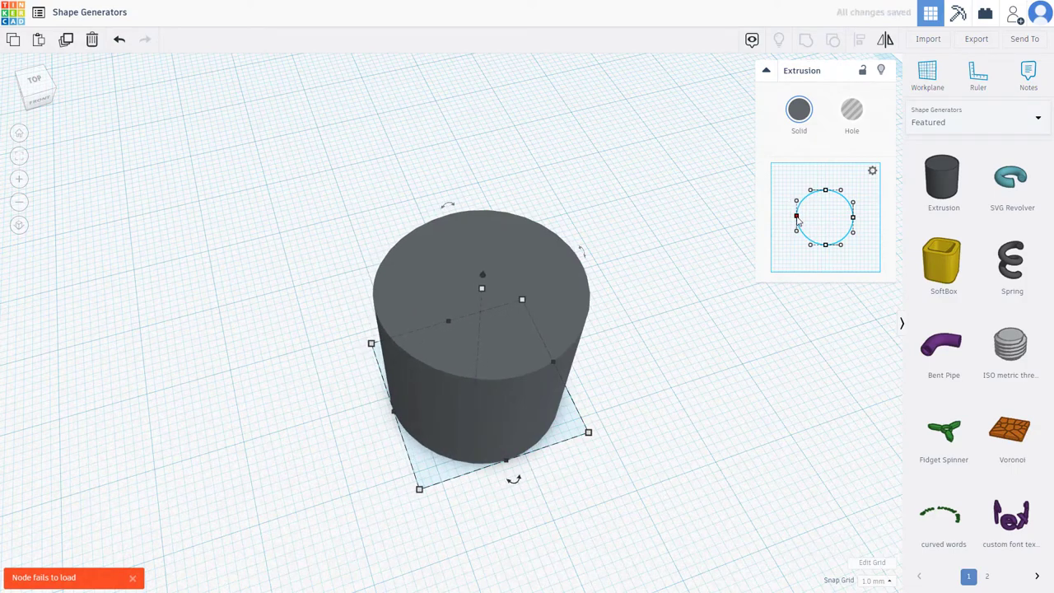
pyautogui.moveTo(841, 191); pyautogui.dragTo(861, 202)
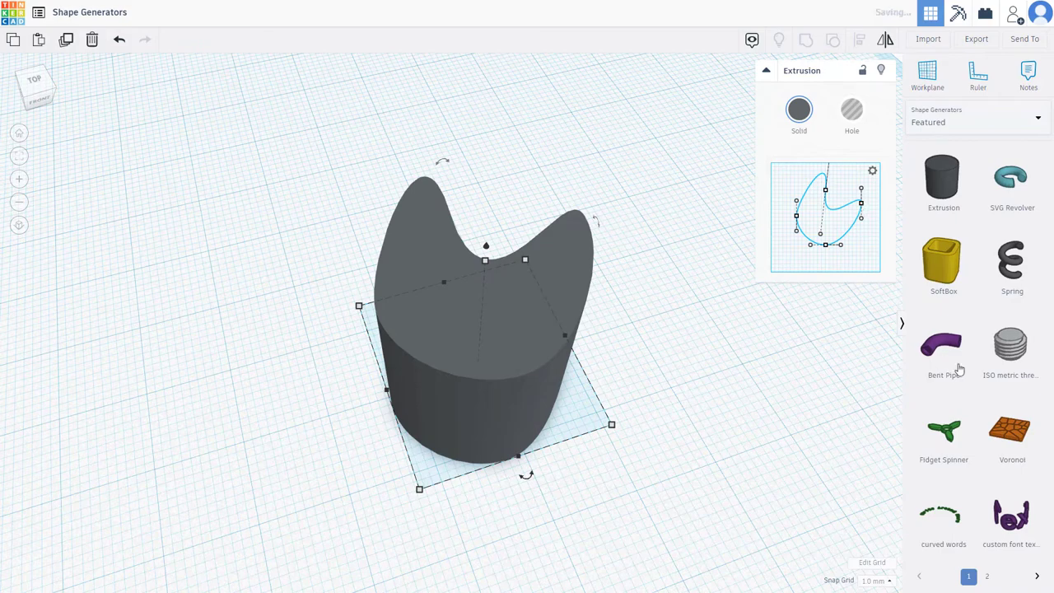
# Step: Place a SoftBox shape beside the extrusion and stretch its X dimension to about 387
pyautogui.click(936, 294)
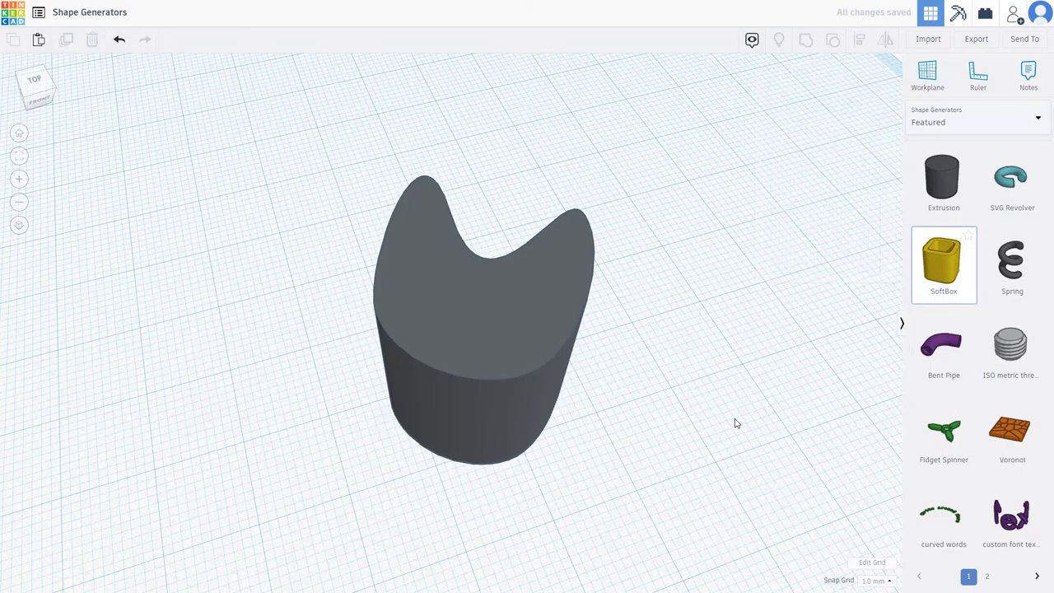
pyautogui.moveTo(941, 262); pyautogui.dragTo(835, 336)
pyautogui.moveTo(806, 171); pyautogui.dragTo(842, 172)
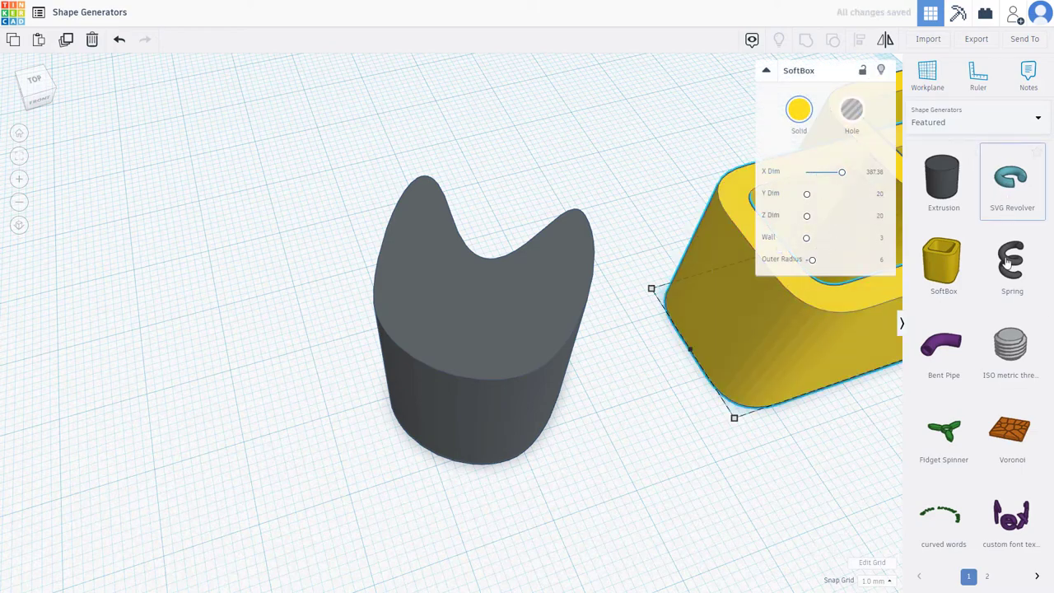
# Step: Place a Bent Pipe shape around the extrusion on the workplane and set its bend angle to 256
pyautogui.click(947, 443)
pyautogui.click(948, 383)
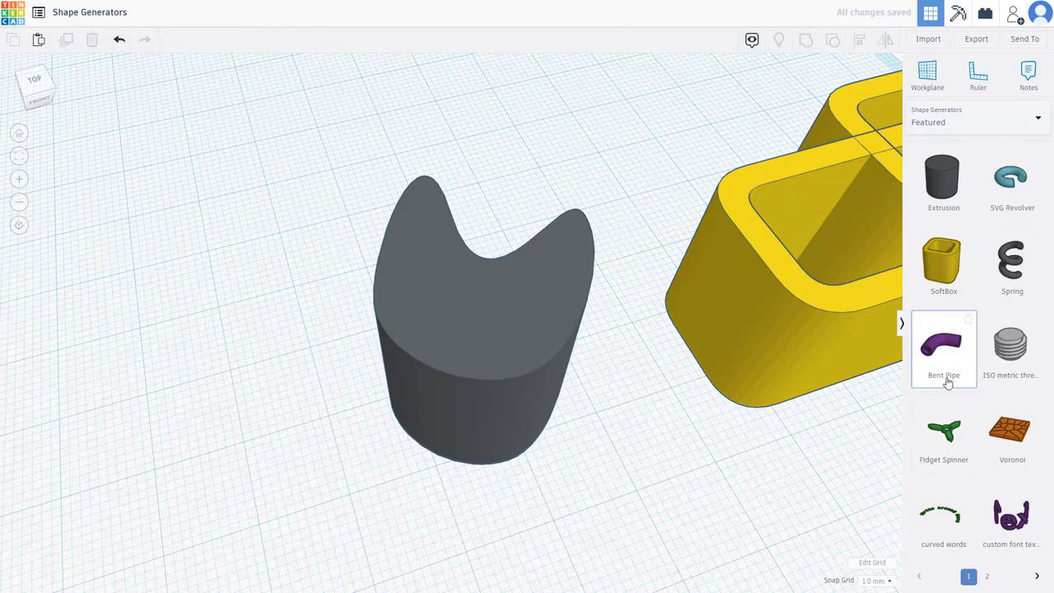
pyautogui.moveTo(879, 376); pyautogui.dragTo(94, 384)
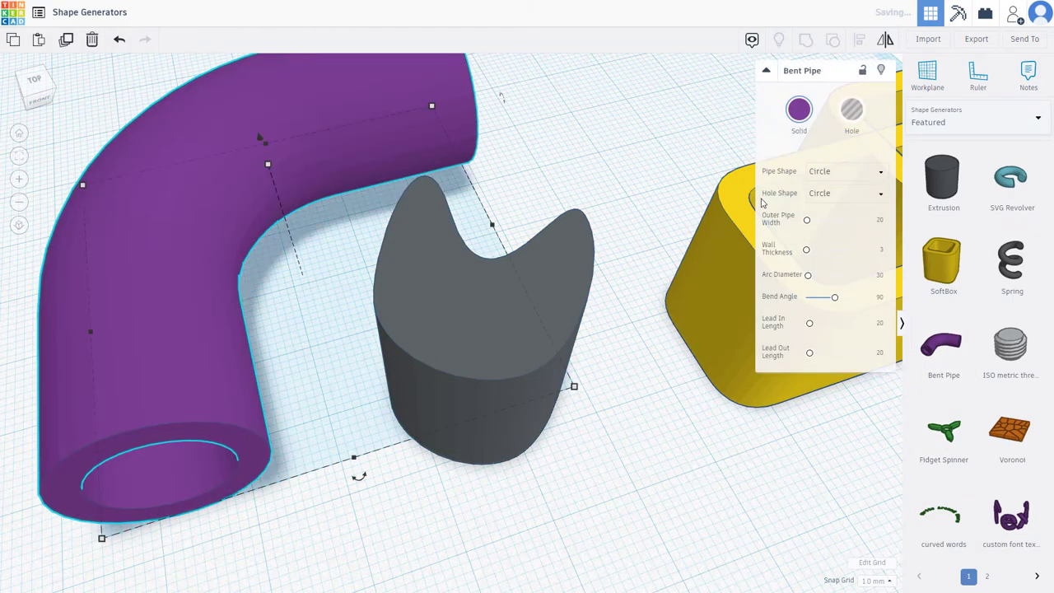
pyautogui.moveTo(836, 303); pyautogui.dragTo(849, 300)
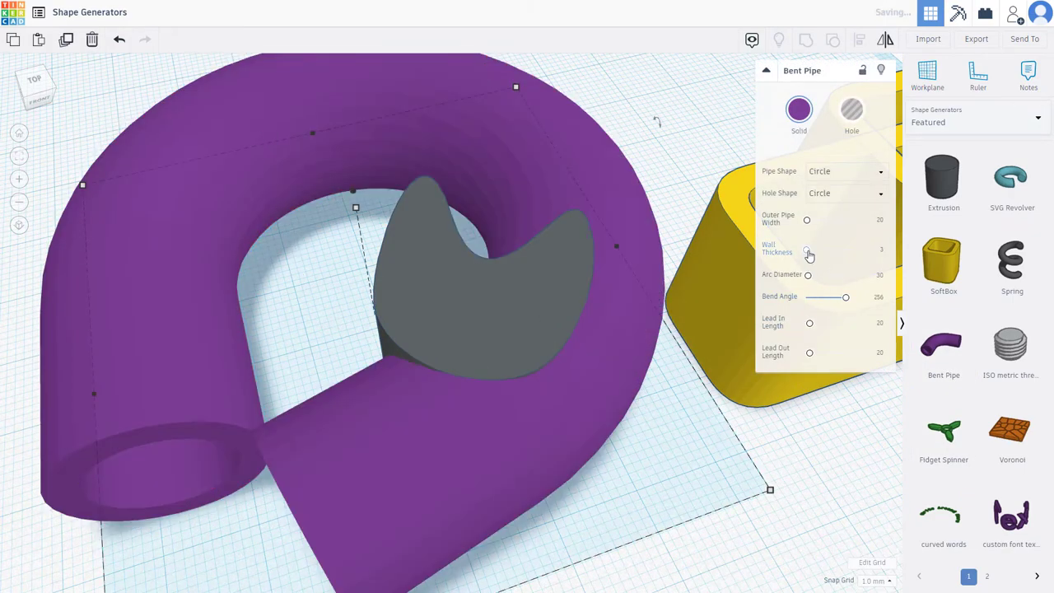
pyautogui.click(811, 471)
# Step: Place a Voronoi shape in front of the SoftBox and set it to 33 cells with a cell height of 6.64
pyautogui.scroll(-3, 795, 465)
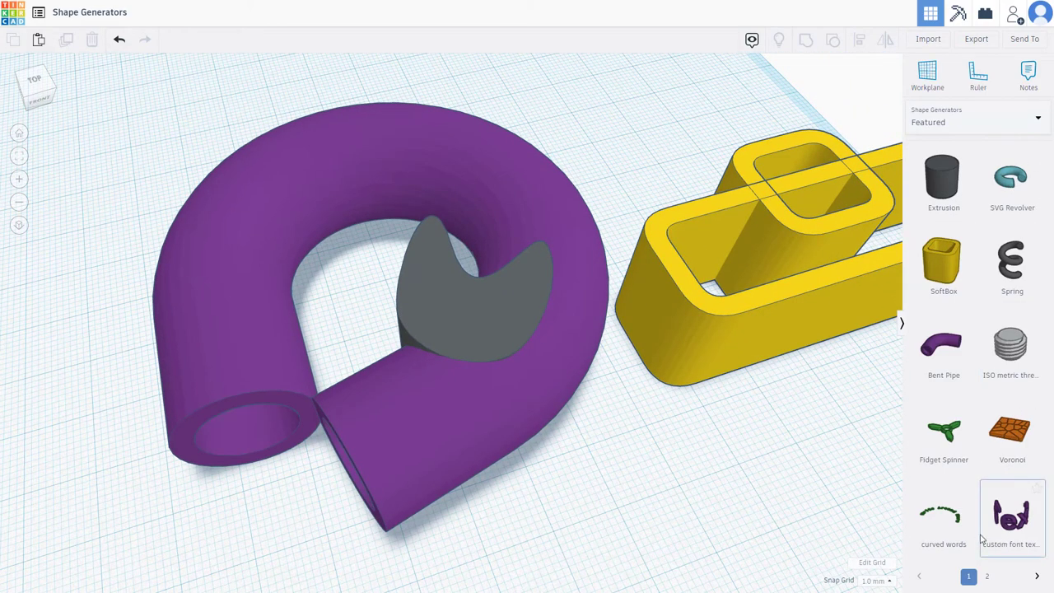
pyautogui.click(706, 506)
pyautogui.moveTo(808, 198)
pyautogui.mouseDown()
pyautogui.moveTo(822, 199)
pyautogui.moveTo(809, 198)
pyautogui.mouseUp()
pyautogui.moveTo(809, 263); pyautogui.dragTo(835, 263)
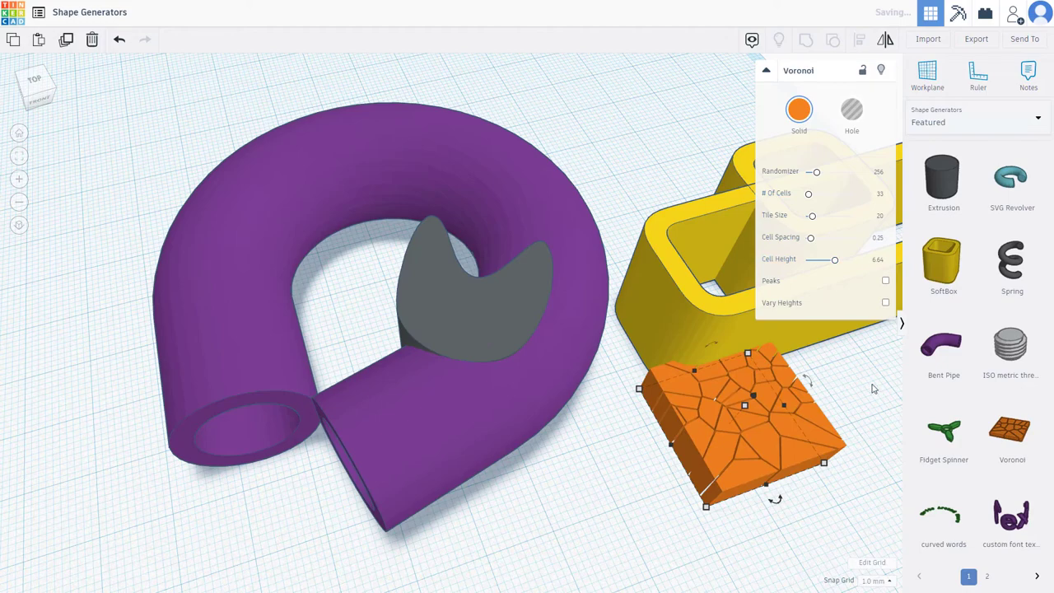
pyautogui.moveTo(878, 398); pyautogui.dragTo(848, 364, button='right')
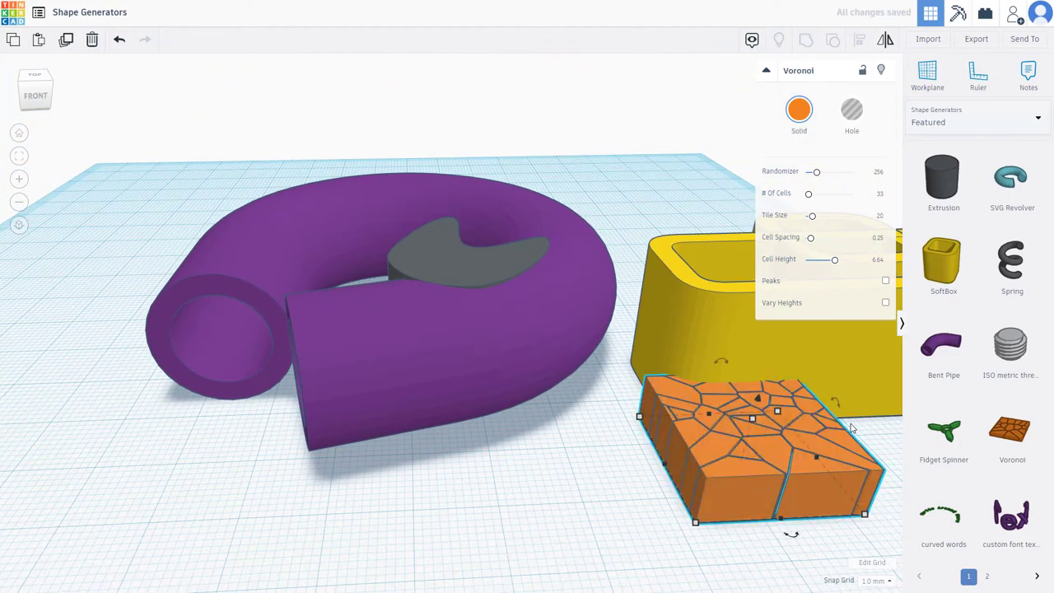